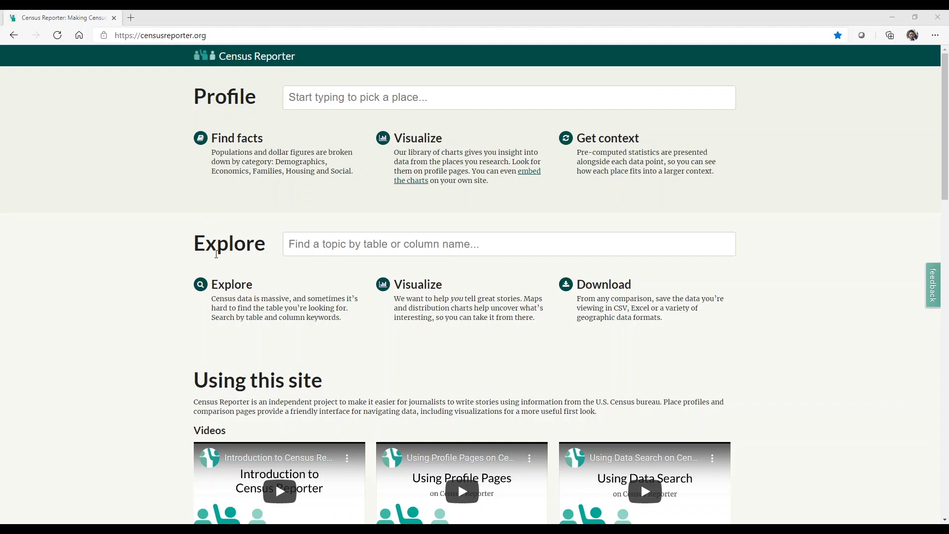
{"action": "scroll", "coordinate": [217, 254], "scroll_direction": "down", "scroll_amount": 1}
{"action": "scroll", "coordinate": [218, 255], "scroll_direction": "down", "scroll_amount": 1}
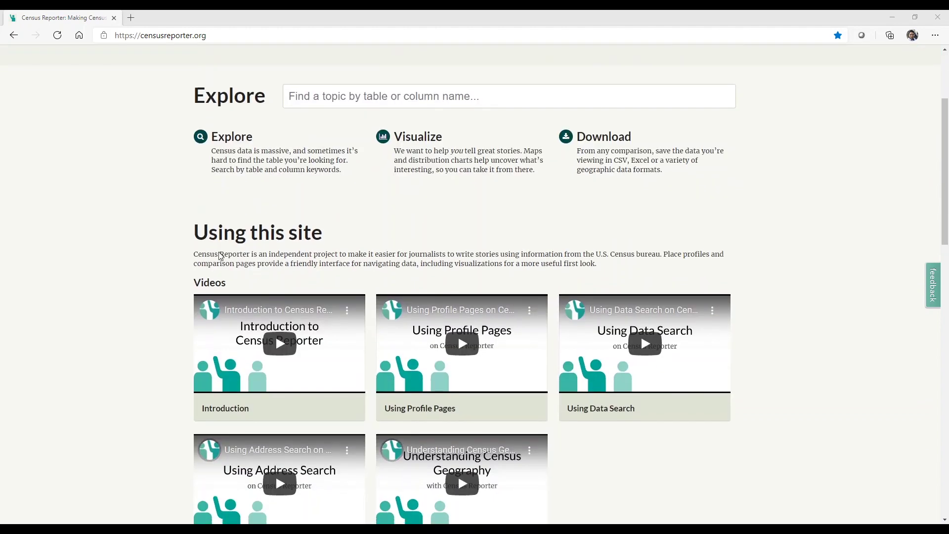
{"action": "scroll", "coordinate": [220, 256], "scroll_direction": "down", "scroll_amount": 1}
{"action": "scroll", "coordinate": [221, 256], "scroll_direction": "down", "scroll_amount": 1}
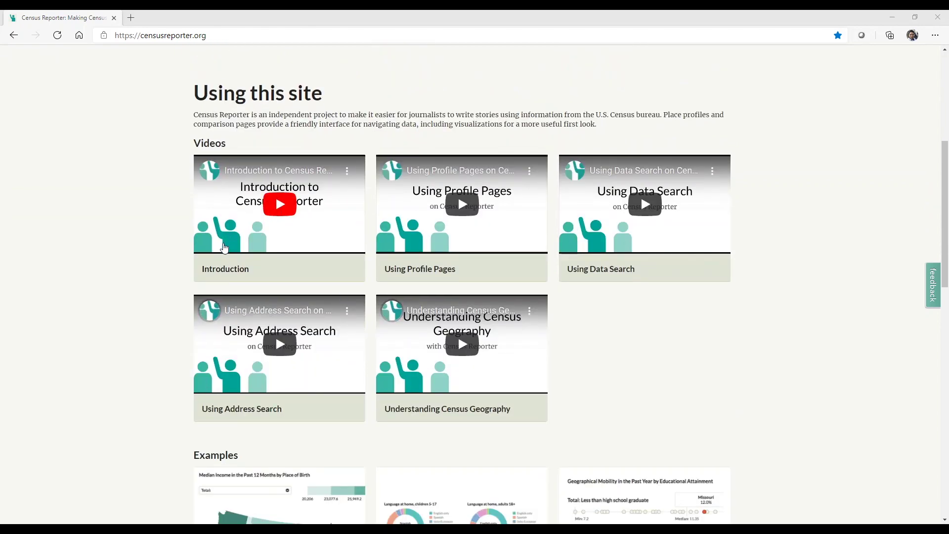
{"action": "scroll", "coordinate": [216, 268], "scroll_direction": "down", "scroll_amount": 3}
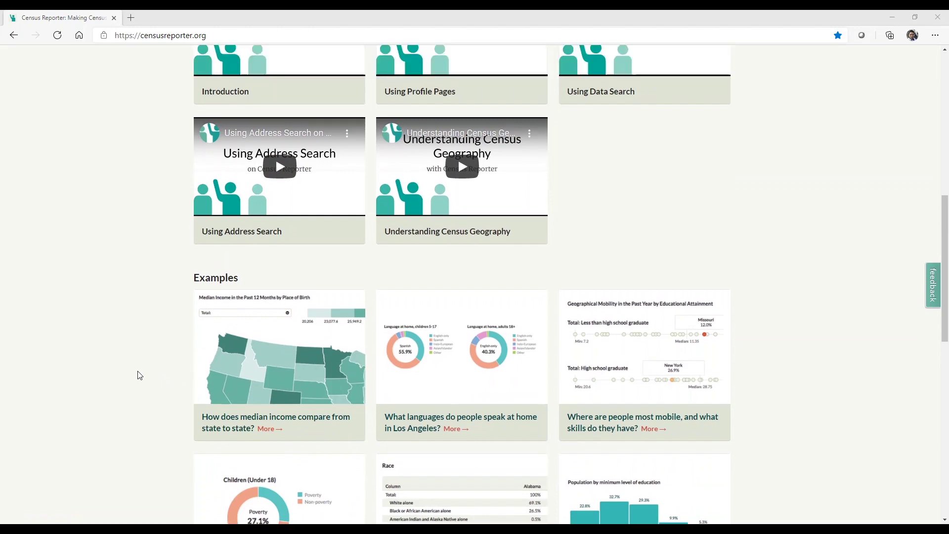
{"action": "scroll", "coordinate": [138, 374], "scroll_direction": "up", "scroll_amount": 6}
{"action": "scroll", "coordinate": [138, 371], "scroll_direction": "up", "scroll_amount": 2}
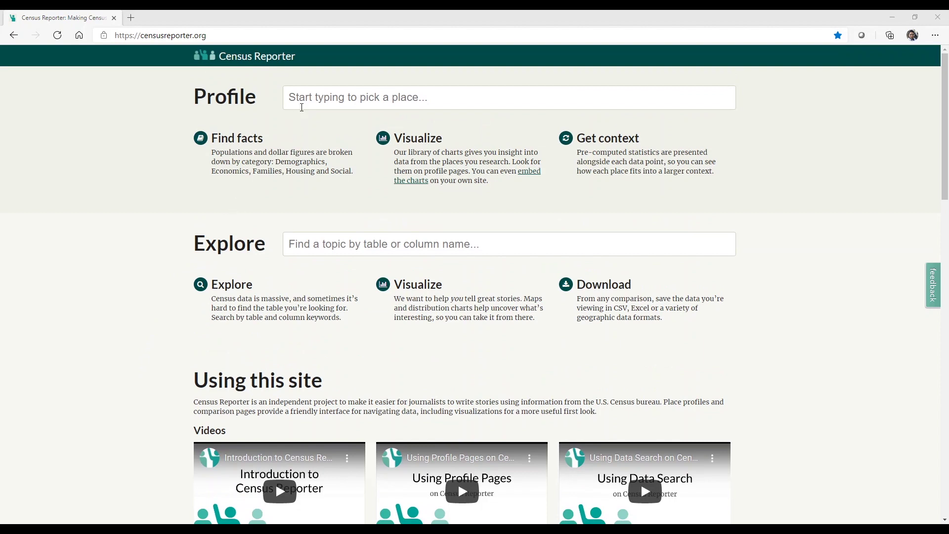
{"action": "left_click", "coordinate": [302, 106]}
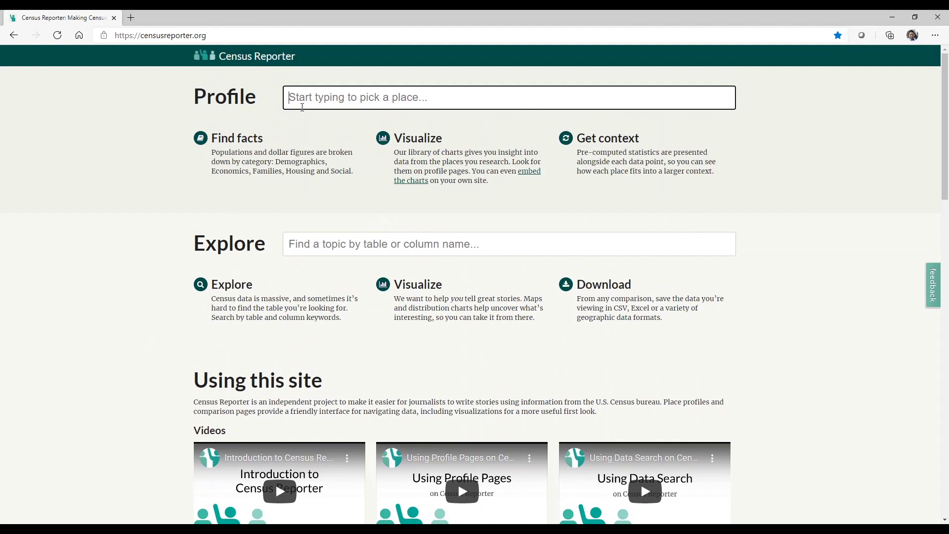
{"action": "type", "text": "1201"}
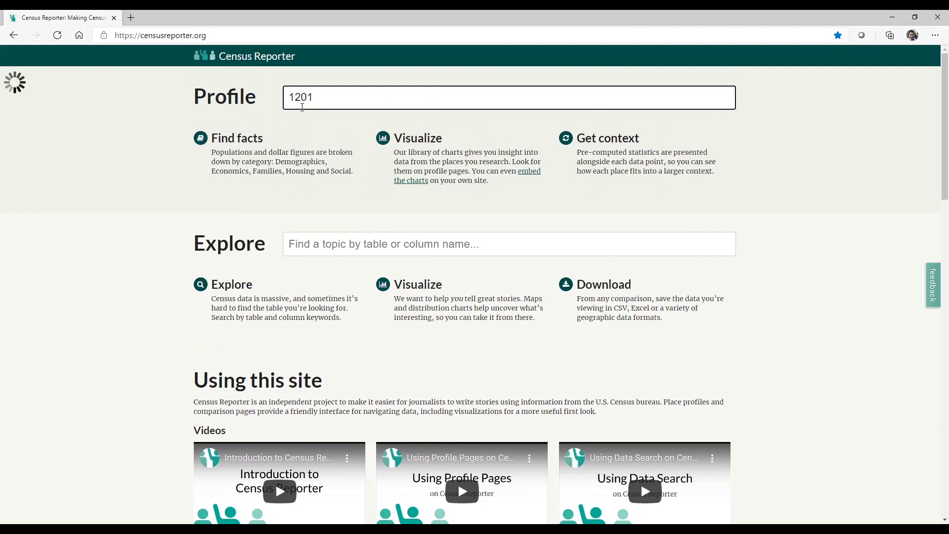
{"action": "type", "text": " East "}
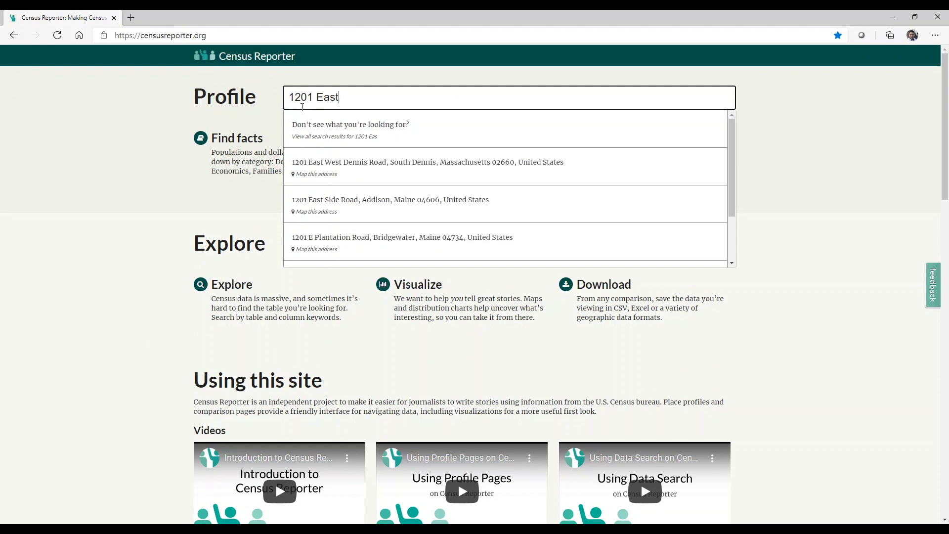
{"action": "type", "text": "10th"}
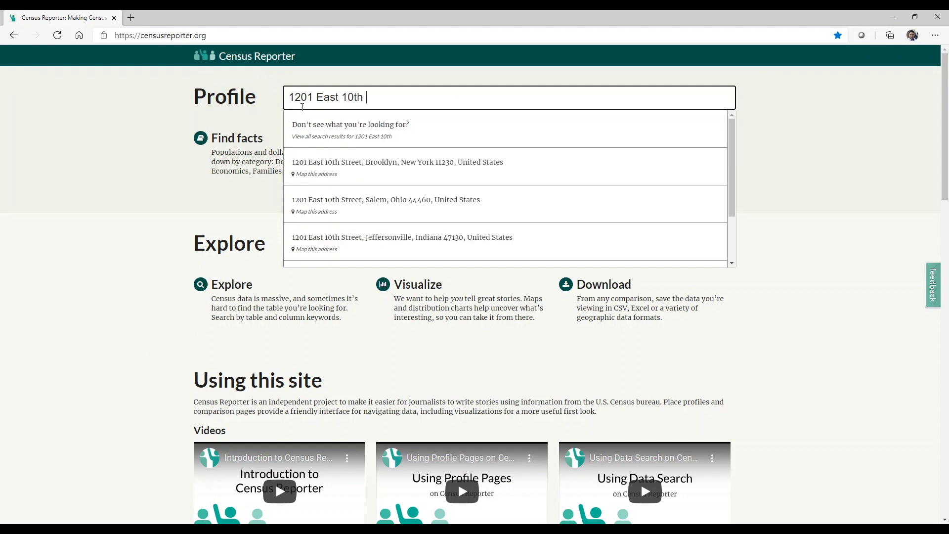
{"action": "type", "text": " St"}
{"action": "type", "text": " Jeffer"}
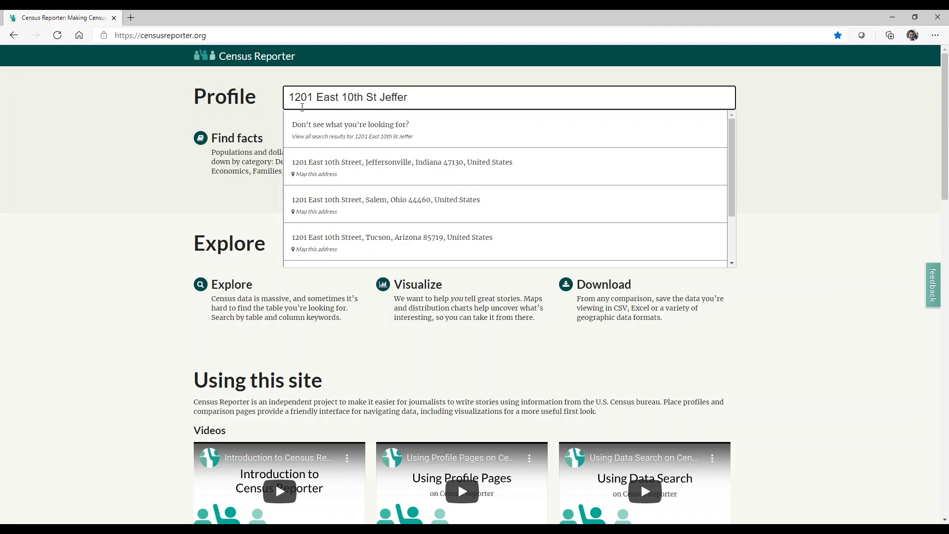
{"action": "left_click", "coordinate": [349, 156]}
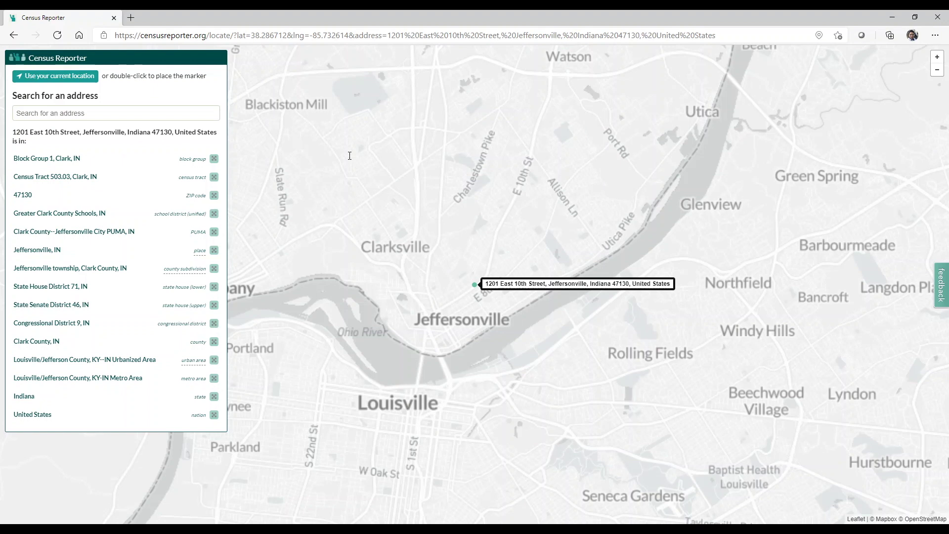
{"action": "left_click_drag", "start_coordinate": [349, 155], "coordinate": [413, 230]}
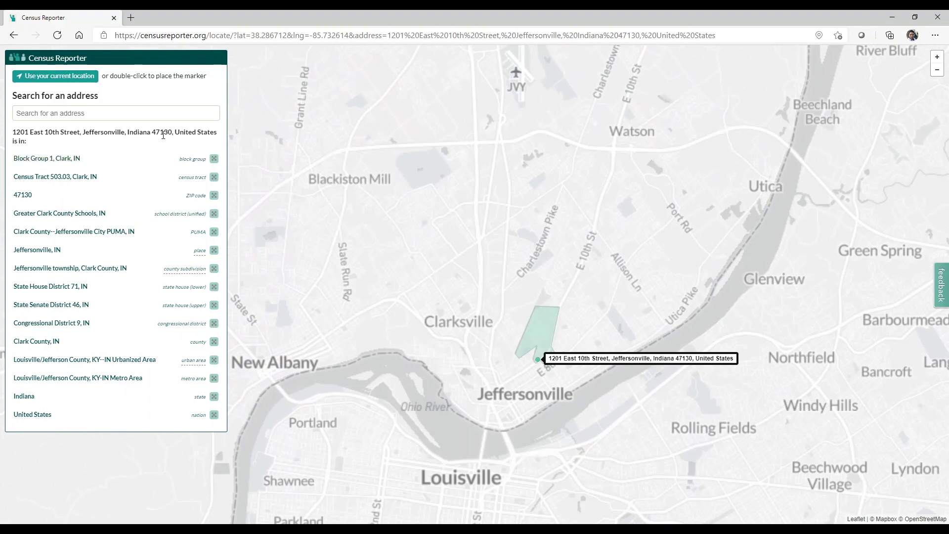
{"action": "mouse_move", "coordinate": [38, 250]}
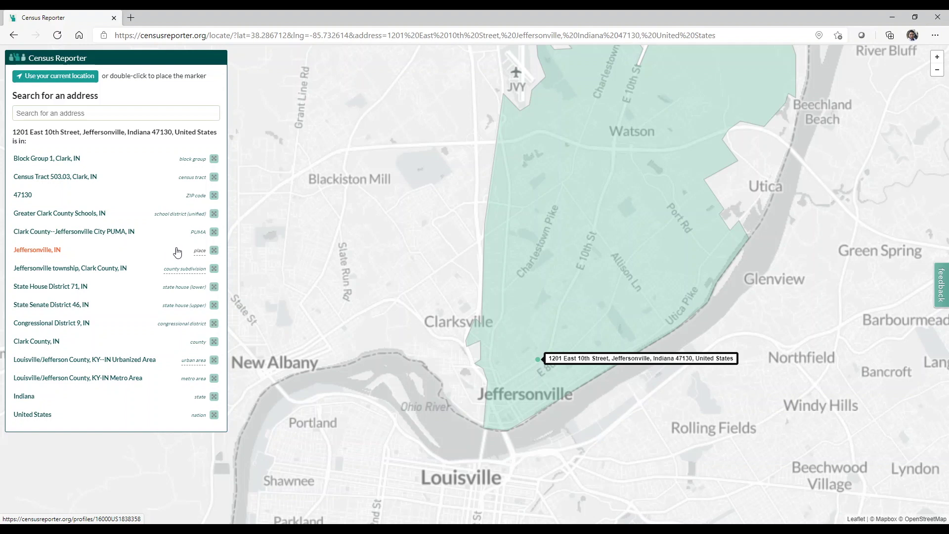
Read the census 'place' definition, then open the Jeffersonville, IN place profile.
{"action": "left_click", "coordinate": [200, 251]}
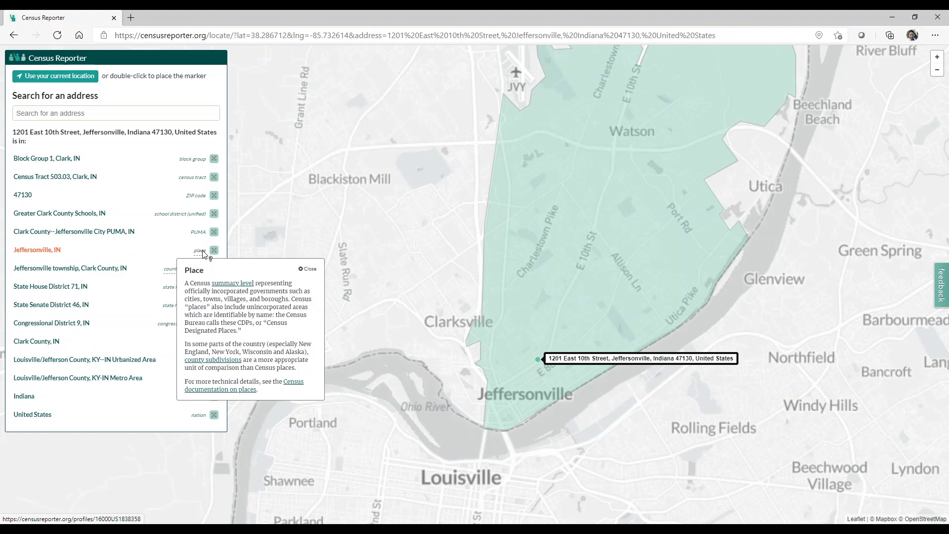
{"action": "left_click", "coordinate": [50, 251]}
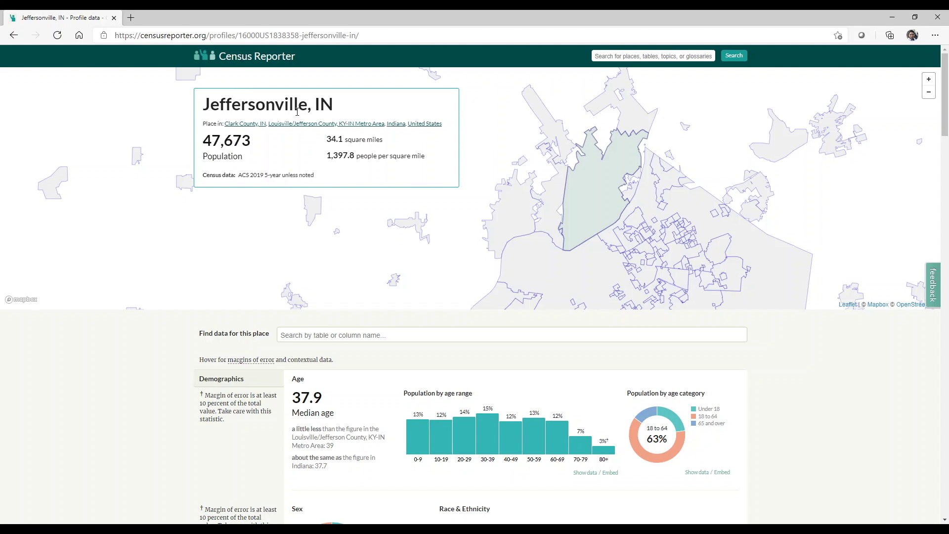
{"action": "scroll", "coordinate": [297, 111], "scroll_direction": "down", "scroll_amount": 2}
{"action": "scroll", "coordinate": [298, 112], "scroll_direction": "down", "scroll_amount": 2}
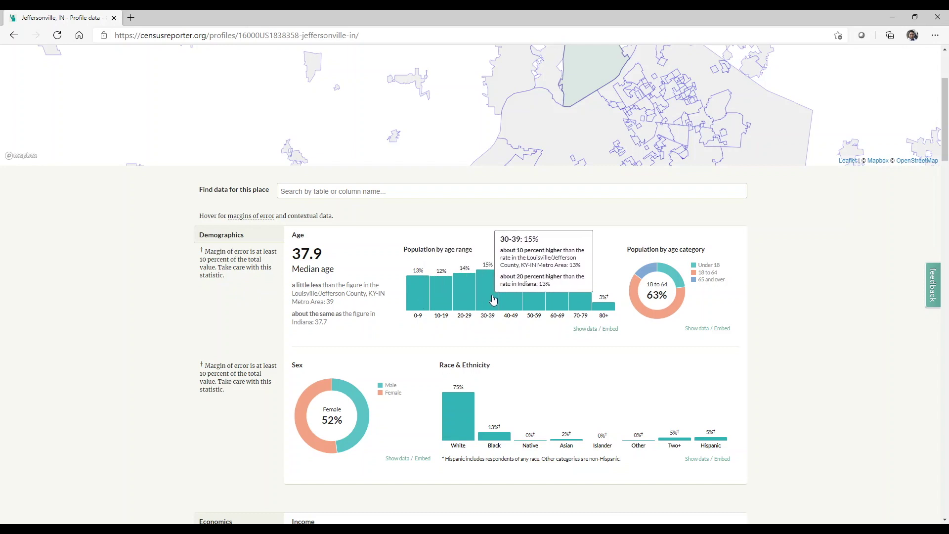
{"action": "mouse_move", "coordinate": [512, 297]}
{"action": "scroll", "coordinate": [511, 298], "scroll_direction": "down", "scroll_amount": 3}
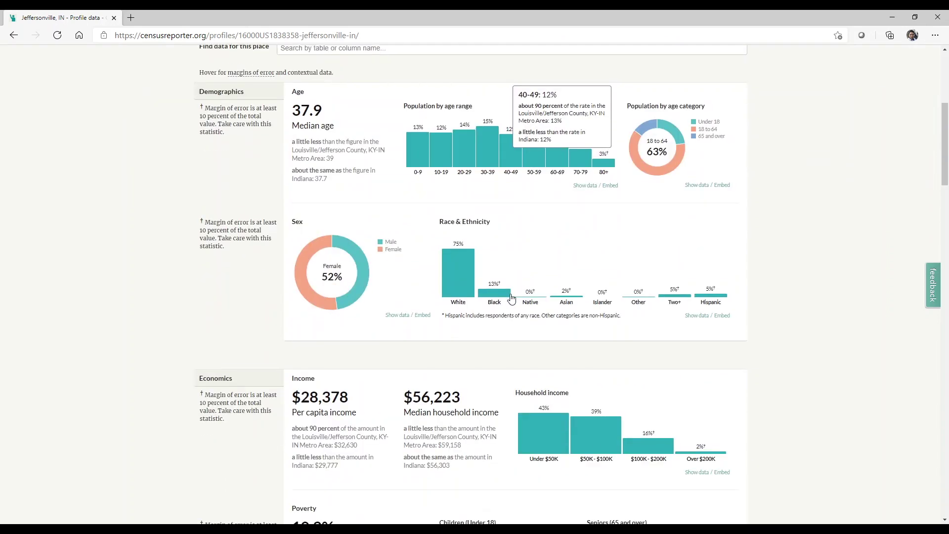
{"action": "scroll", "coordinate": [511, 298], "scroll_direction": "down", "scroll_amount": 1}
{"action": "scroll", "coordinate": [512, 298], "scroll_direction": "down", "scroll_amount": 1}
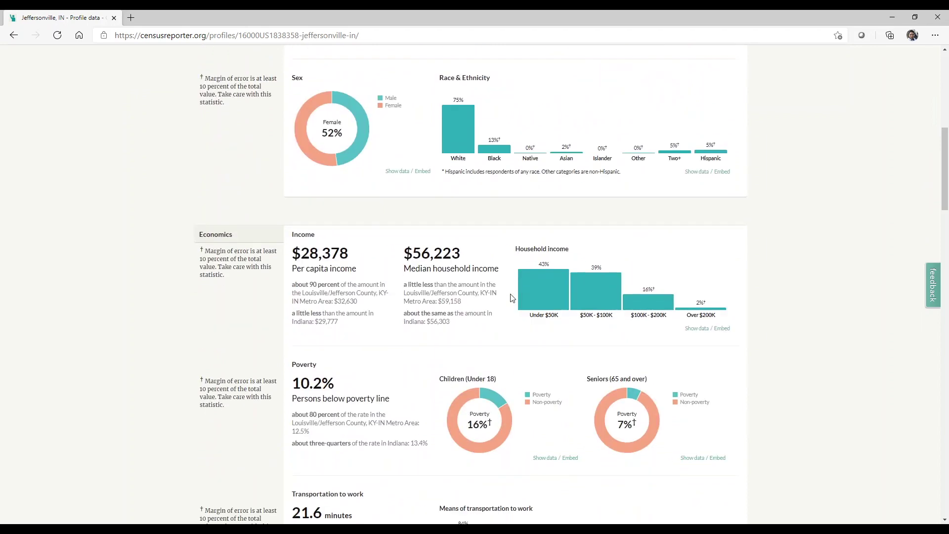
{"action": "scroll", "coordinate": [512, 298], "scroll_direction": "down", "scroll_amount": 1}
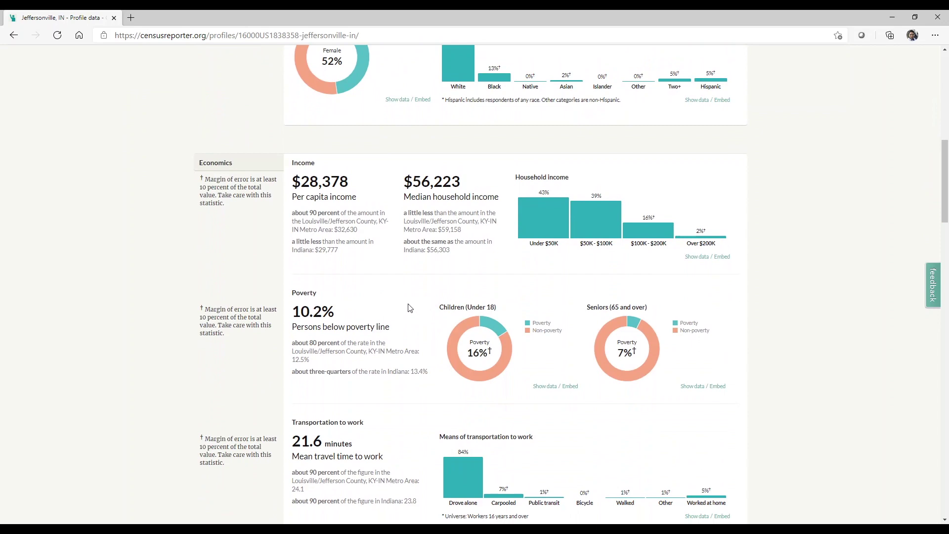
{"action": "scroll", "coordinate": [370, 385], "scroll_direction": "down", "scroll_amount": 2}
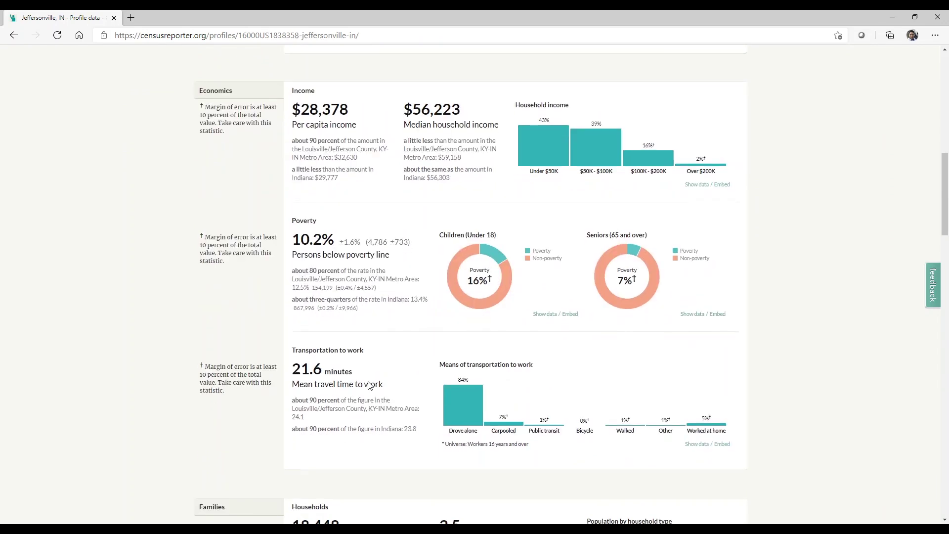
{"action": "scroll", "coordinate": [369, 385], "scroll_direction": "down", "scroll_amount": 1}
Open Jeffersonville's full Sex by Marital Status table, then return to the profile.
{"action": "scroll", "coordinate": [369, 386], "scroll_direction": "down", "scroll_amount": 3}
{"action": "scroll", "coordinate": [370, 385], "scroll_direction": "down", "scroll_amount": 1}
{"action": "scroll", "coordinate": [370, 385], "scroll_direction": "down", "scroll_amount": 2}
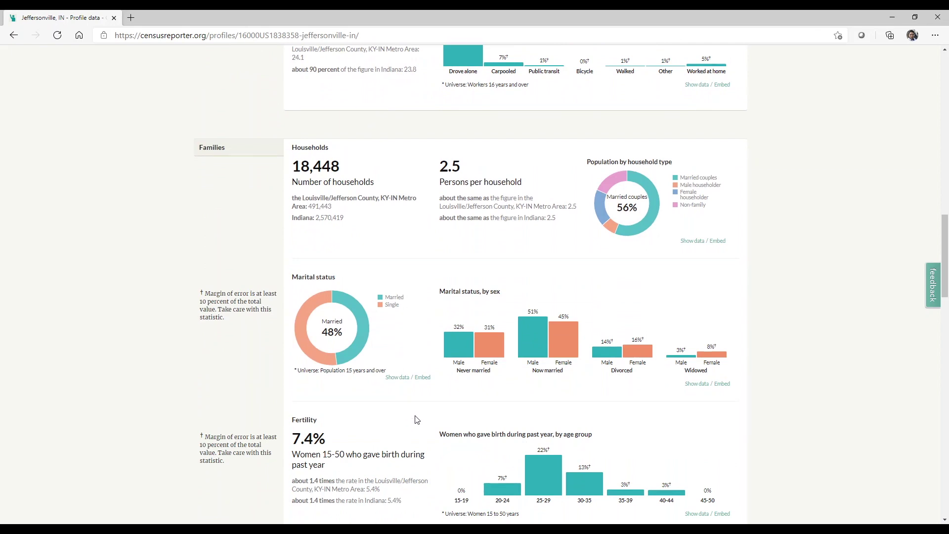
{"action": "scroll", "coordinate": [481, 447], "scroll_direction": "down", "scroll_amount": 1}
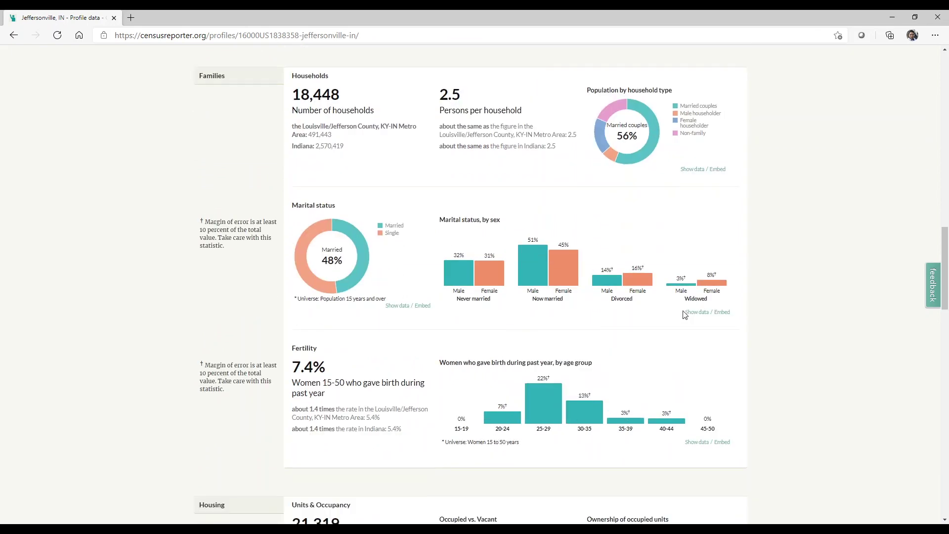
{"action": "left_click", "coordinate": [695, 313]}
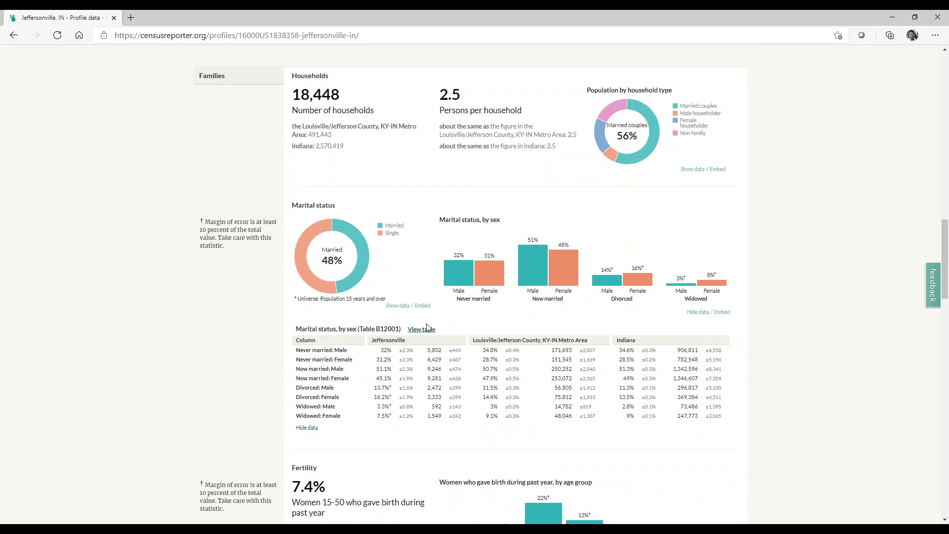
{"action": "left_click", "coordinate": [421, 330]}
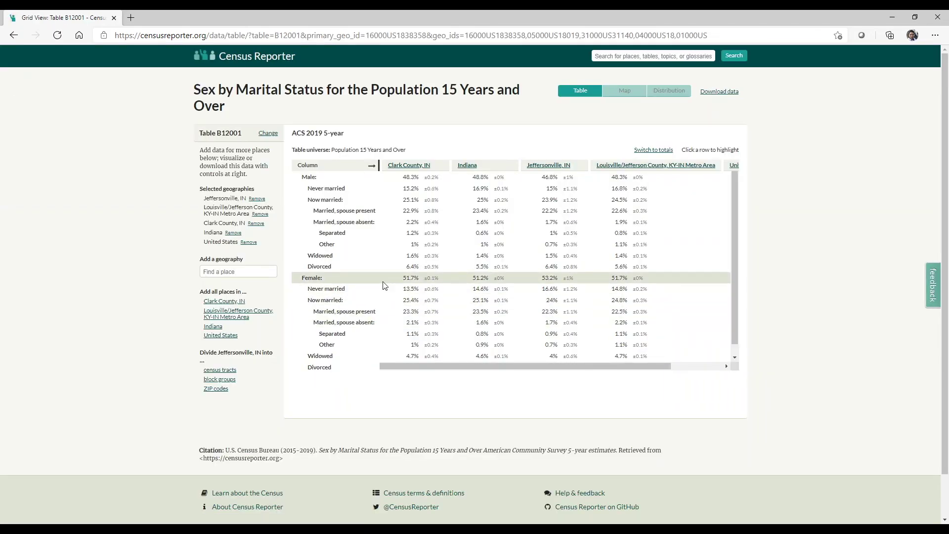
{"action": "key", "text": "alt+Left"}
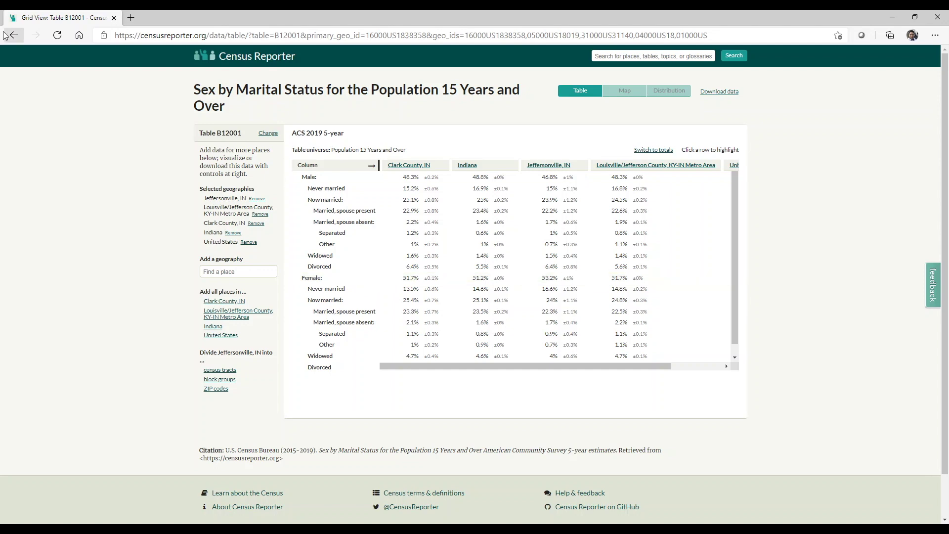
{"action": "scroll", "coordinate": [200, 437], "scroll_direction": "down", "scroll_amount": 5}
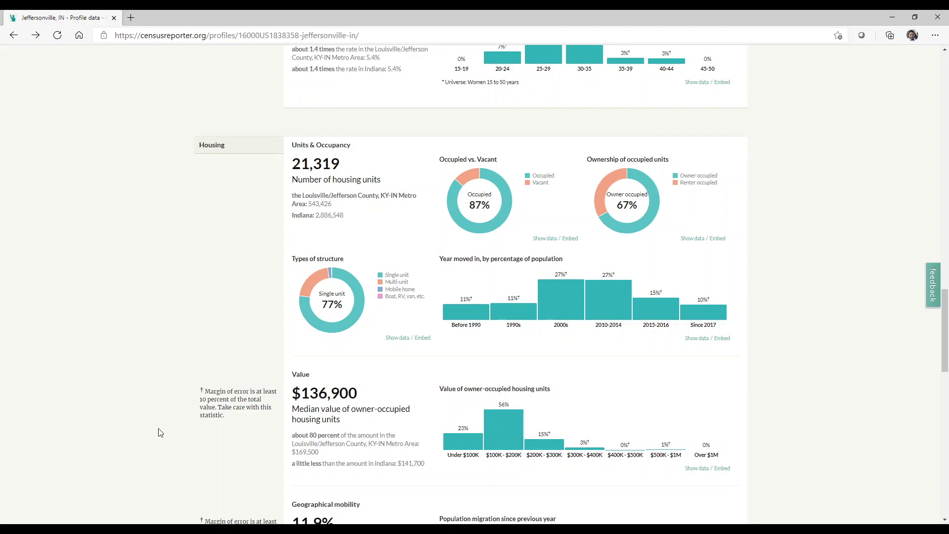
{"action": "mouse_move", "coordinate": [655, 307]}
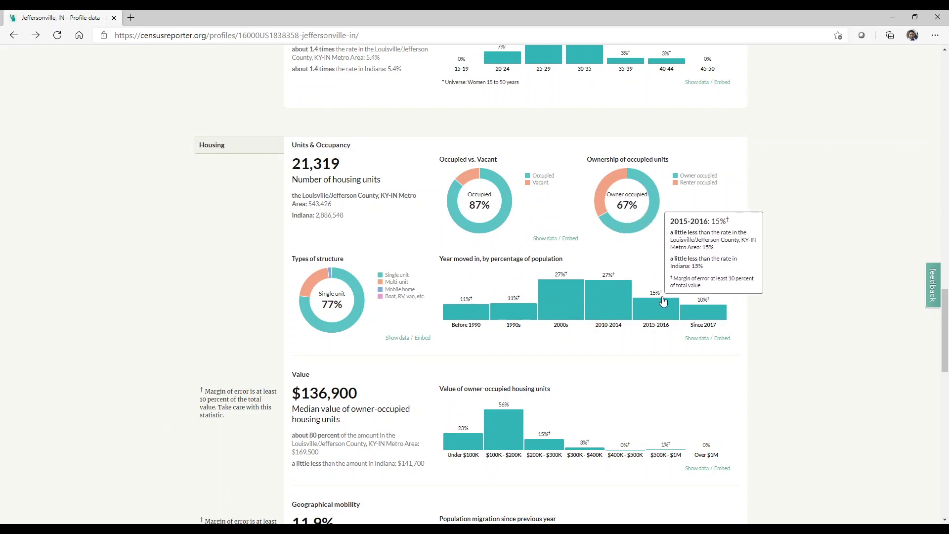
{"action": "scroll", "coordinate": [664, 301], "scroll_direction": "down", "scroll_amount": 5}
{"action": "scroll", "coordinate": [663, 301], "scroll_direction": "down", "scroll_amount": 3}
{"action": "scroll", "coordinate": [664, 301], "scroll_direction": "down", "scroll_amount": 3}
{"action": "scroll", "coordinate": [663, 301], "scroll_direction": "down", "scroll_amount": 2}
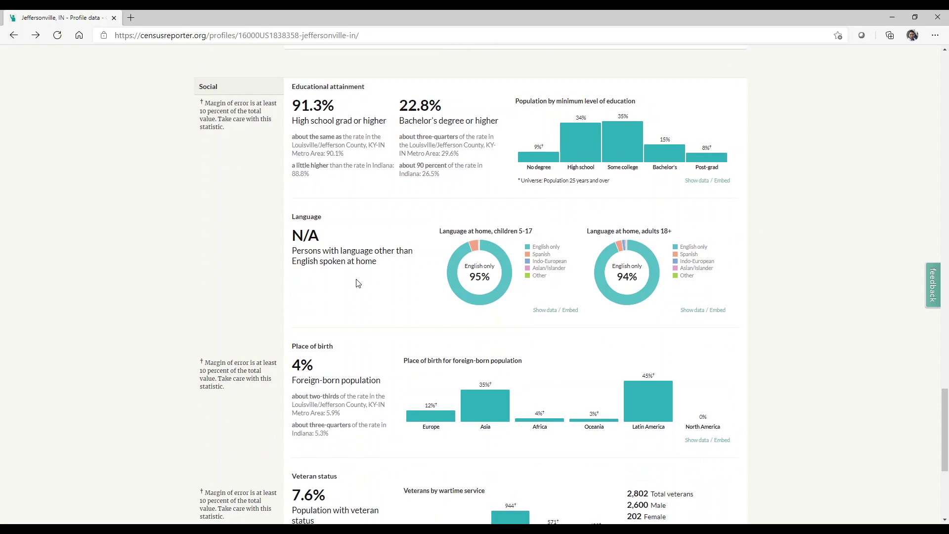
{"action": "scroll", "coordinate": [358, 282], "scroll_direction": "down", "scroll_amount": 2}
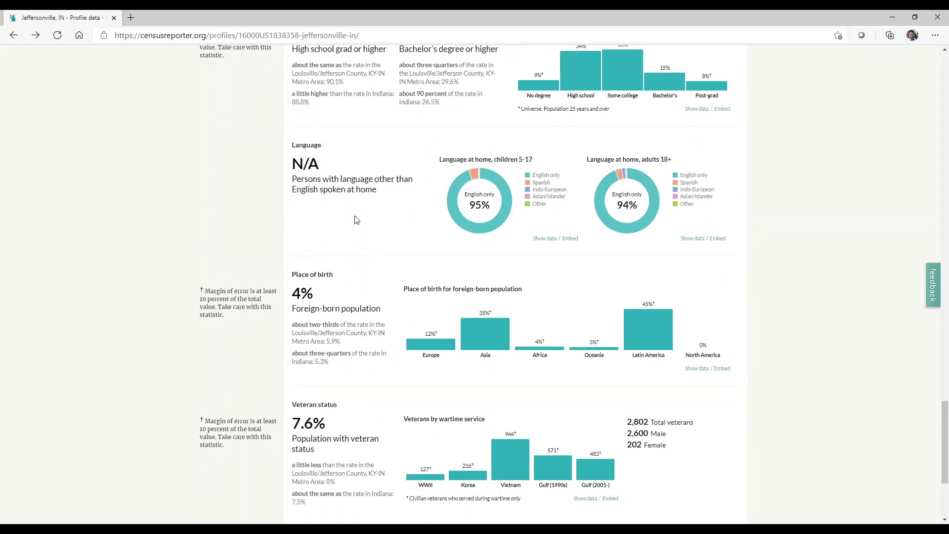
{"action": "scroll", "coordinate": [357, 220], "scroll_direction": "up", "scroll_amount": 3}
{"action": "scroll", "coordinate": [357, 220], "scroll_direction": "up", "scroll_amount": 3}
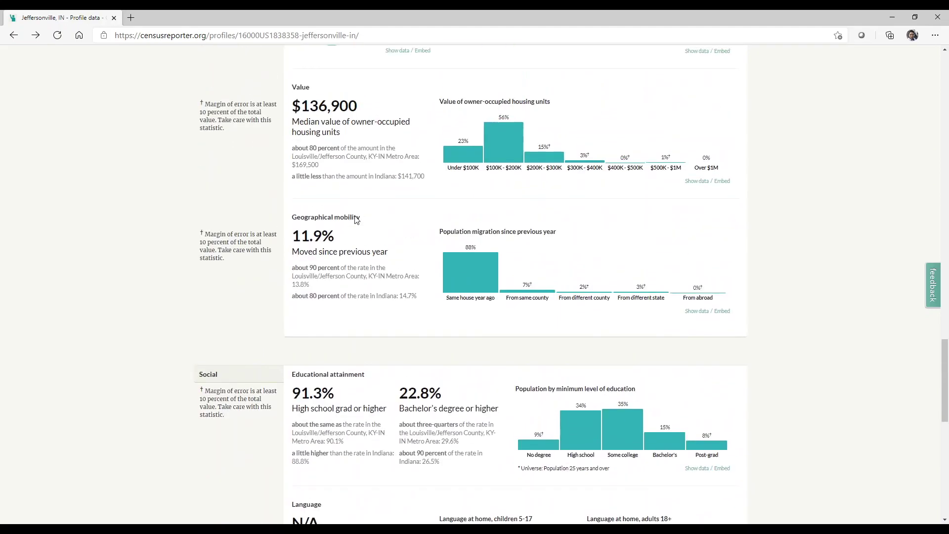
{"action": "scroll", "coordinate": [357, 220], "scroll_direction": "up", "scroll_amount": 3}
{"action": "scroll", "coordinate": [357, 220], "scroll_direction": "up", "scroll_amount": 4}
{"action": "scroll", "coordinate": [357, 220], "scroll_direction": "up", "scroll_amount": 5}
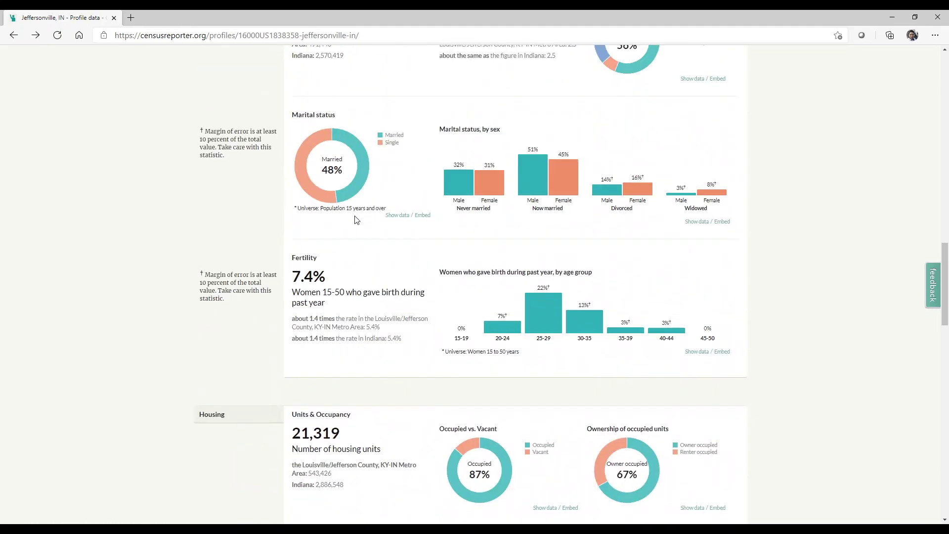
{"action": "scroll", "coordinate": [357, 220], "scroll_direction": "up", "scroll_amount": 4}
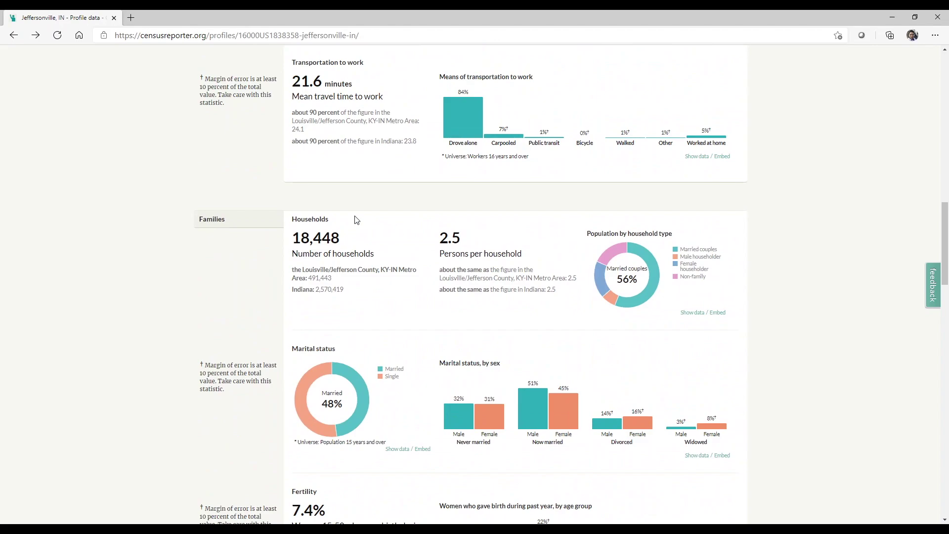
{"action": "scroll", "coordinate": [357, 220], "scroll_direction": "up", "scroll_amount": 2}
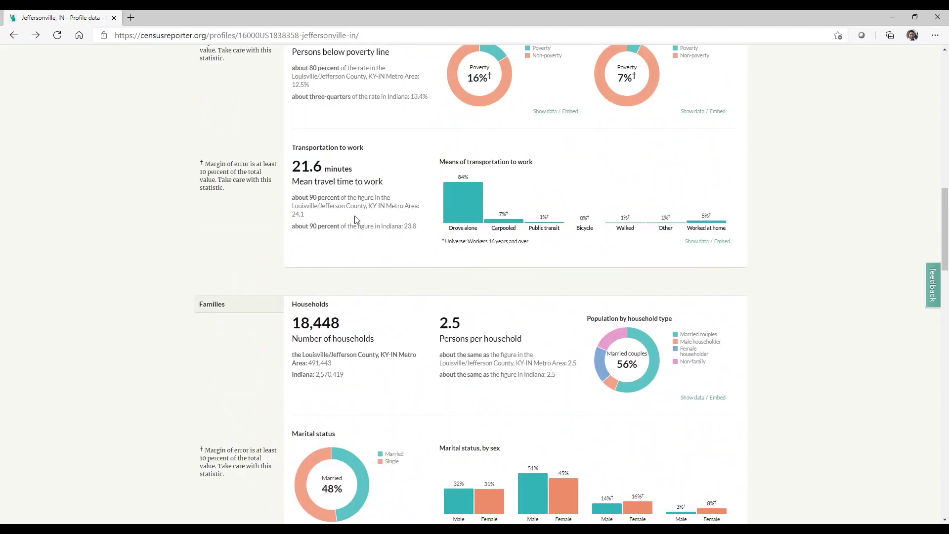
{"action": "scroll", "coordinate": [357, 220], "scroll_direction": "up", "scroll_amount": 5}
{"action": "scroll", "coordinate": [357, 220], "scroll_direction": "up", "scroll_amount": 5}
{"action": "scroll", "coordinate": [357, 220], "scroll_direction": "up", "scroll_amount": 3}
{"action": "scroll", "coordinate": [357, 220], "scroll_direction": "up", "scroll_amount": 3}
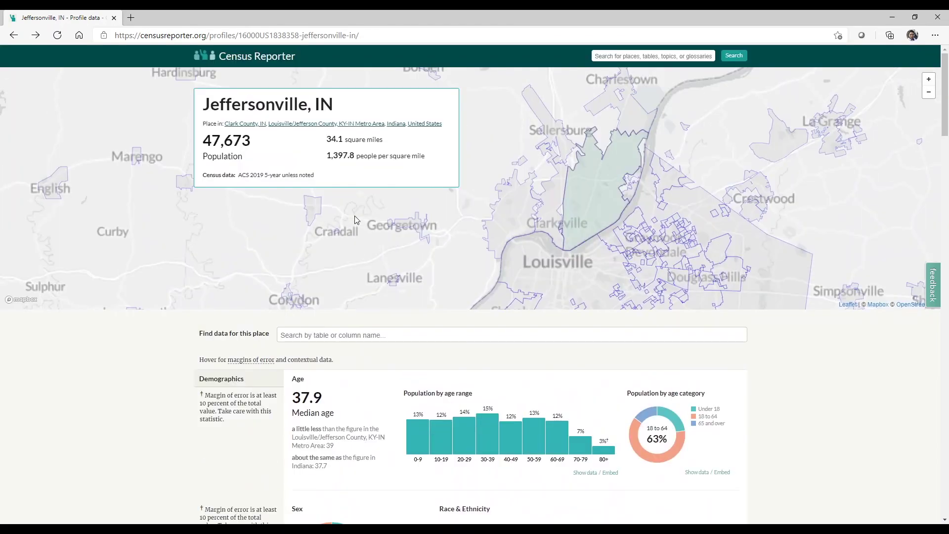